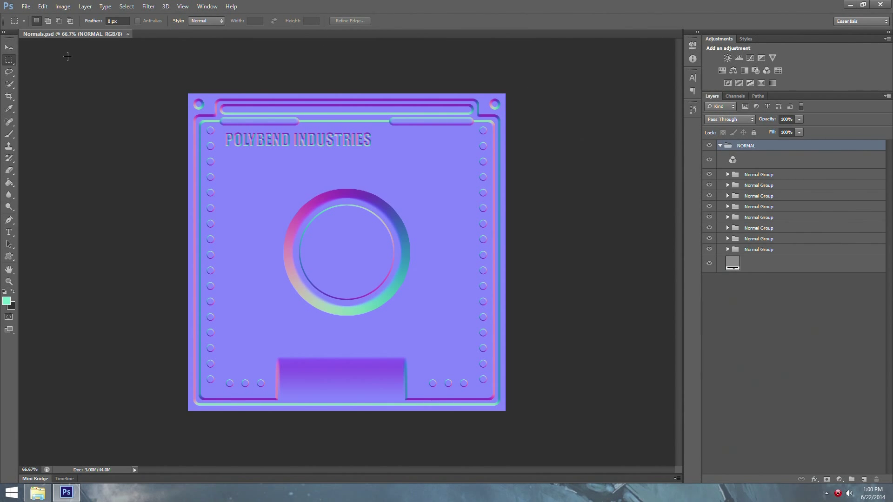
- Run the Color Mask Generator script with Manual Color Selection off, then compare Normals with Normals_ColorMap
{"action": "left_click", "coordinate": [30, 8]}
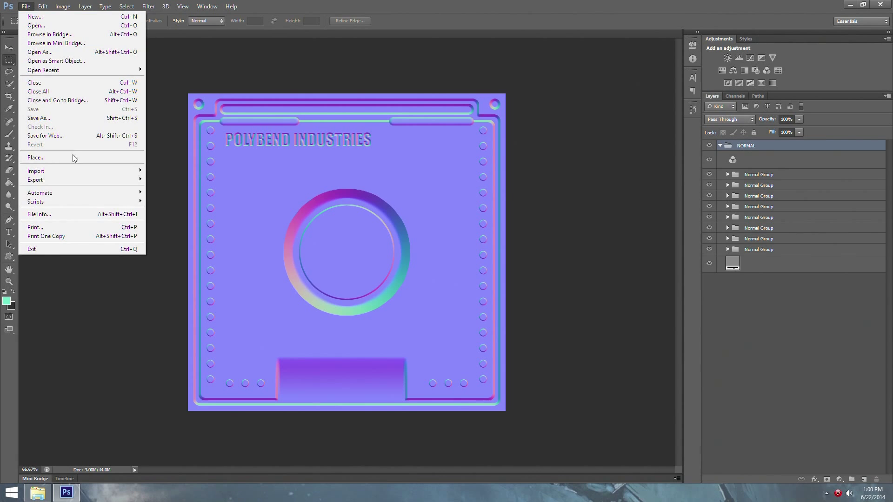
{"action": "mouse_move", "coordinate": [91, 201]}
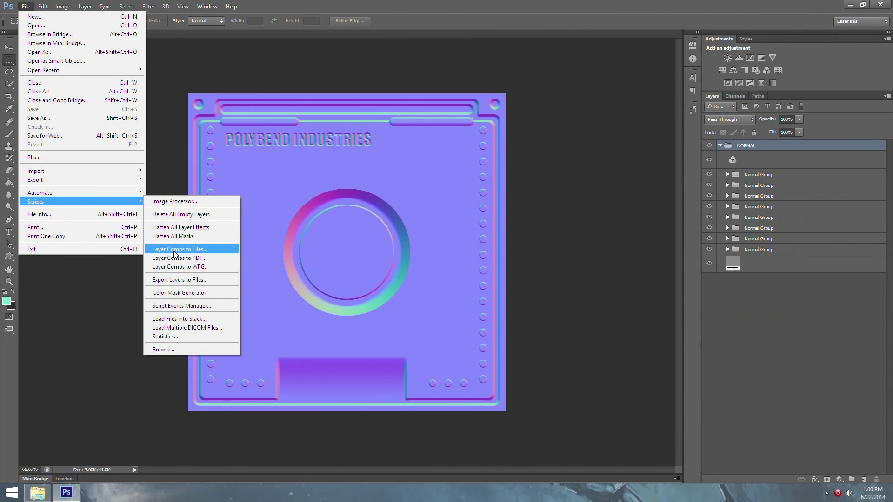
{"action": "left_click", "coordinate": [186, 293]}
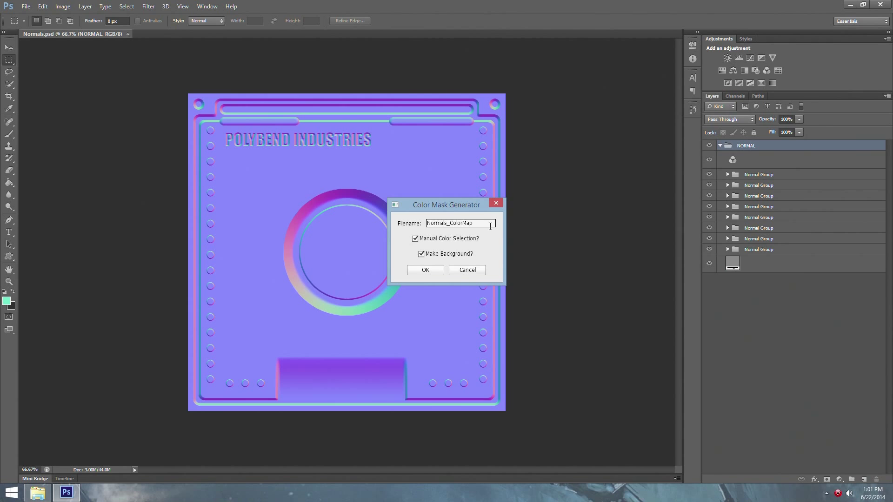
{"action": "left_click", "coordinate": [432, 239]}
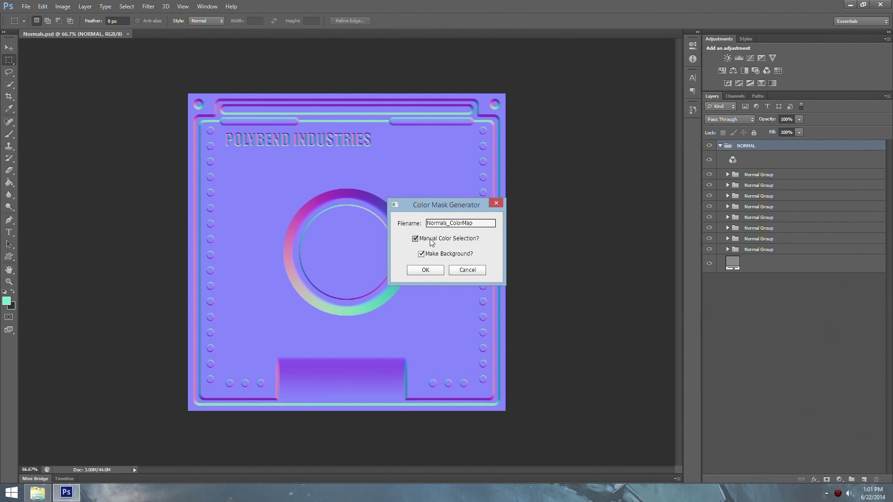
{"action": "left_click", "coordinate": [426, 271]}
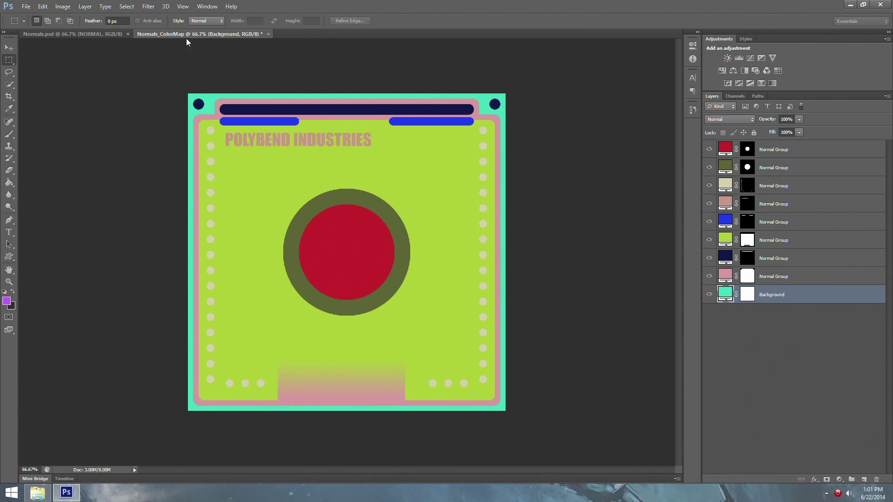
{"action": "left_click", "coordinate": [78, 32]}
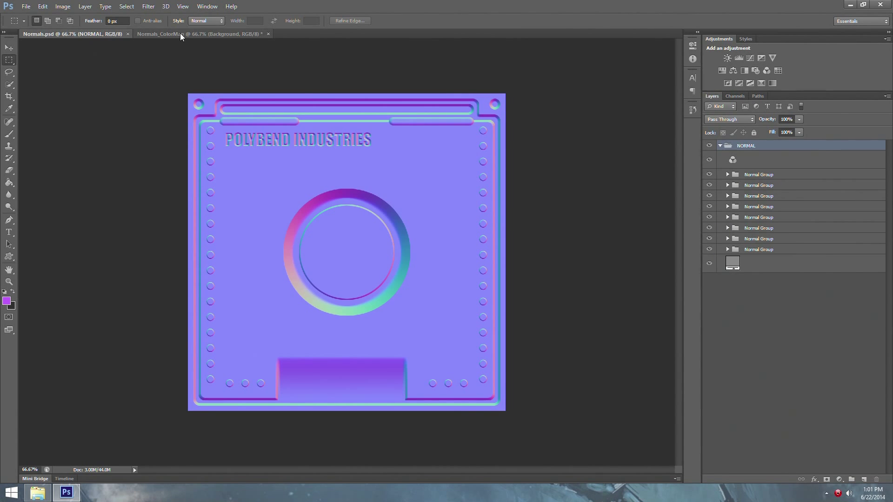
{"action": "left_click", "coordinate": [180, 32]}
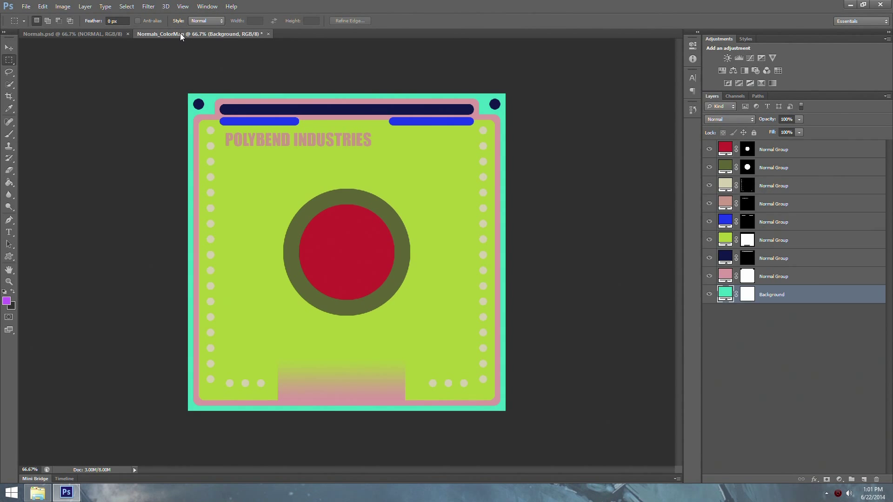
- Close Normals_ColorMap via the save prompt and move the Explorer Scripts folder beside the canvas
{"action": "left_click", "coordinate": [268, 34]}
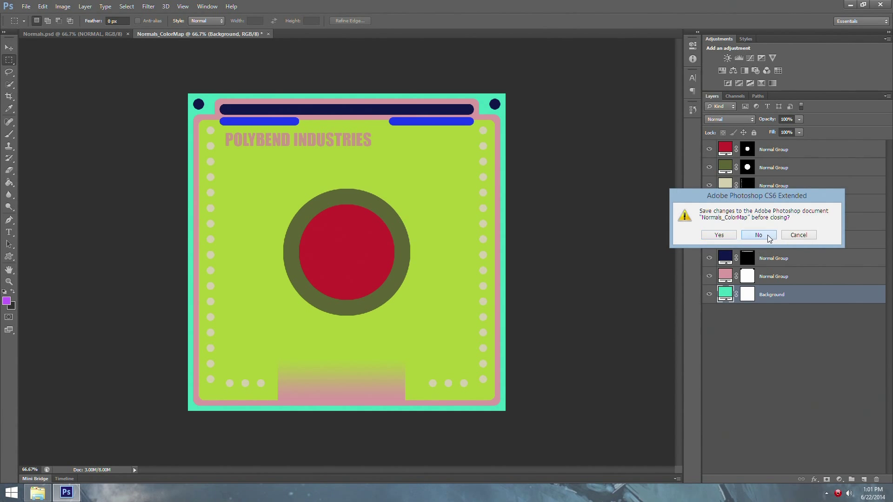
{"action": "left_click", "coordinate": [720, 232]}
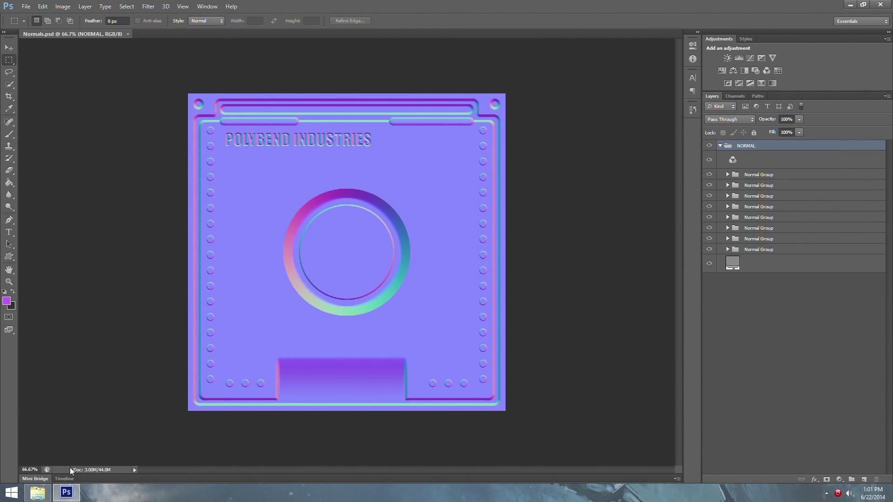
{"action": "mouse_move", "coordinate": [37, 492]}
{"action": "left_click", "coordinate": [60, 442]}
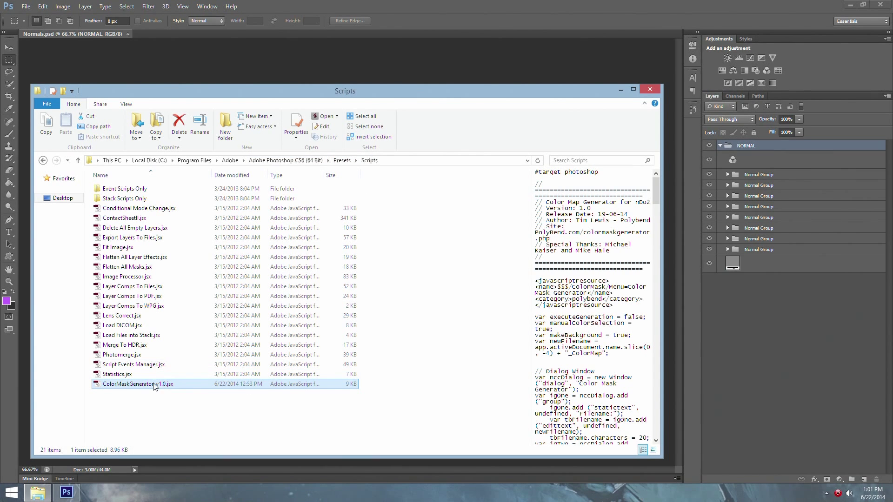
{"action": "left_click_drag", "start_coordinate": [559, 90], "coordinate": [892, 166]}
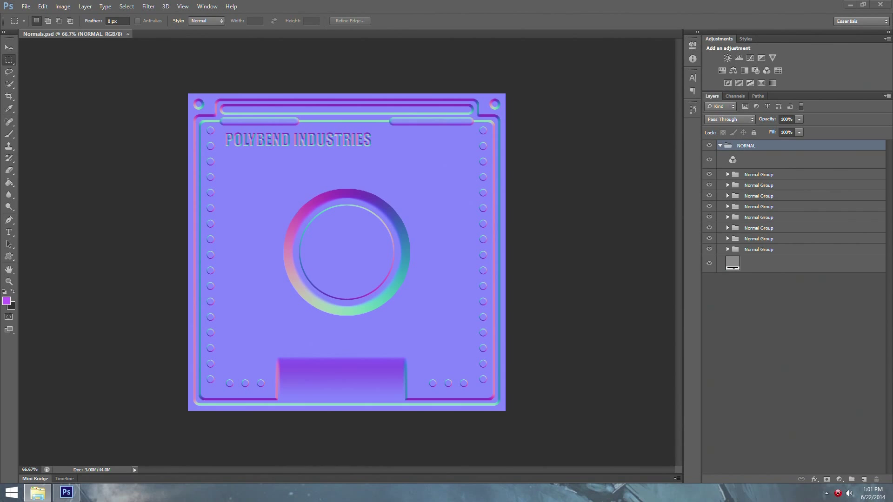
- Browse the File > Scripts submenu, then return to the Scripts folder window
{"action": "left_click", "coordinate": [25, 6]}
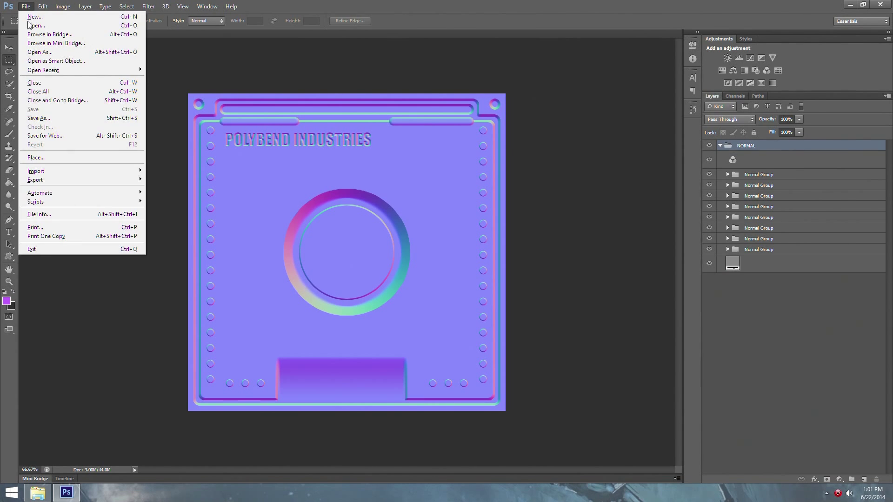
{"action": "mouse_move", "coordinate": [100, 201]}
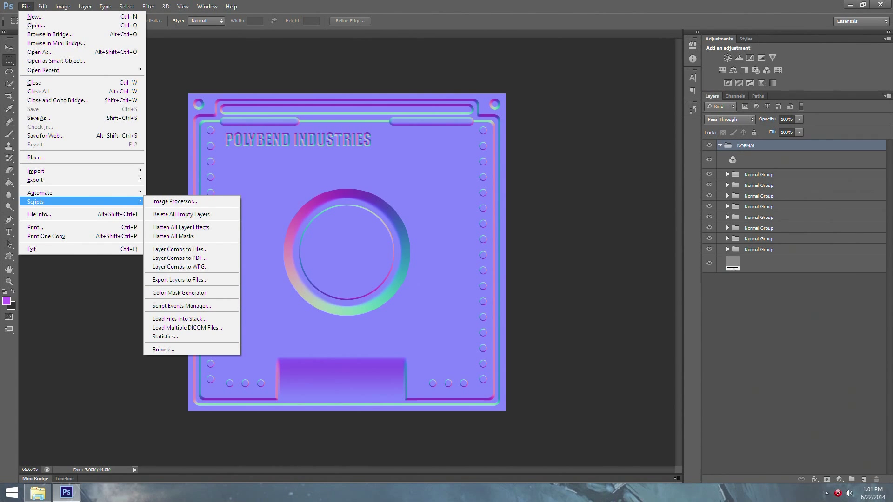
{"action": "key", "text": "alt+Tab"}
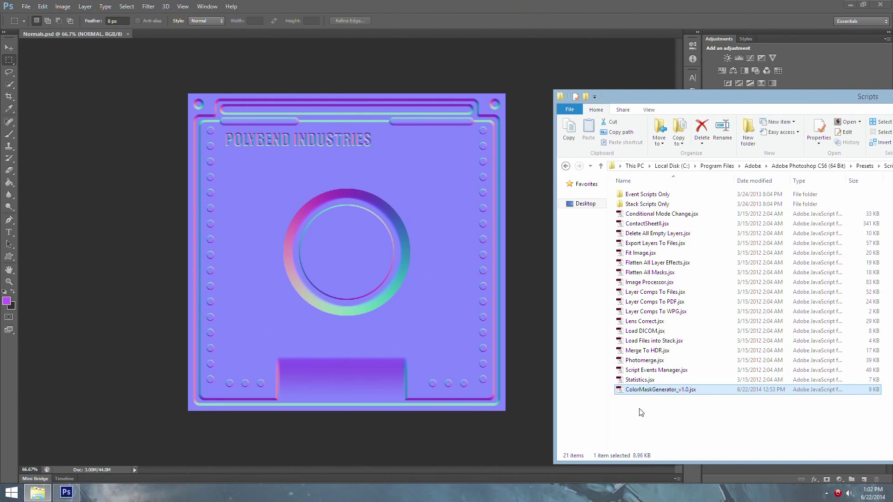
- Launch ColorMaskGenerator_v1.0.jsx from Explorer and allow it in the Script Alert
{"action": "left_click", "coordinate": [642, 413]}
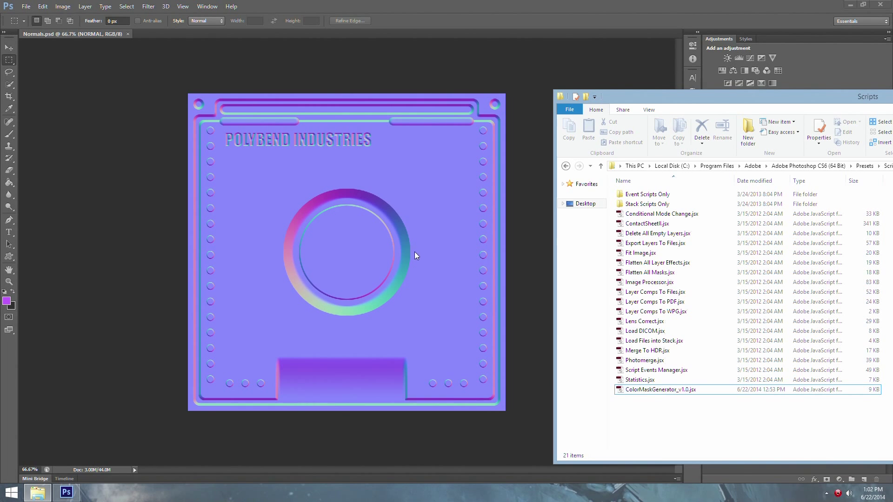
{"action": "double_click", "coordinate": [668, 391]}
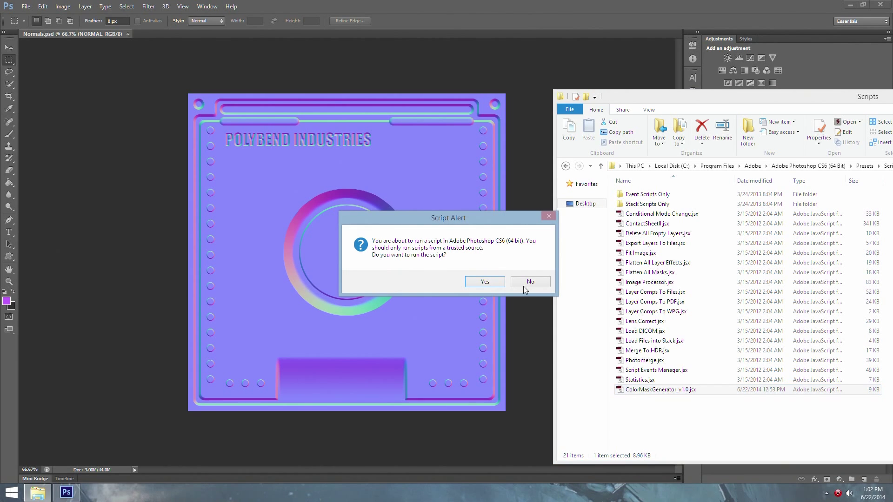
{"action": "left_click", "coordinate": [484, 282]}
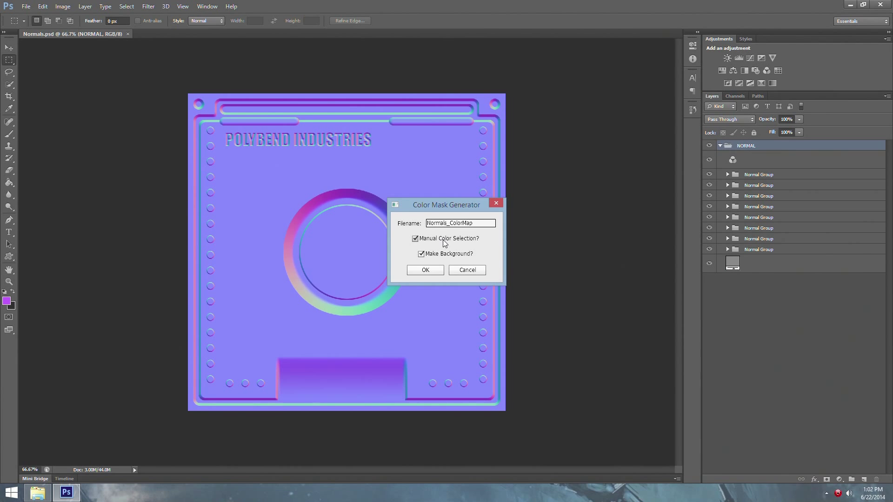
{"action": "left_click_drag", "start_coordinate": [448, 206], "coordinate": [434, 177]}
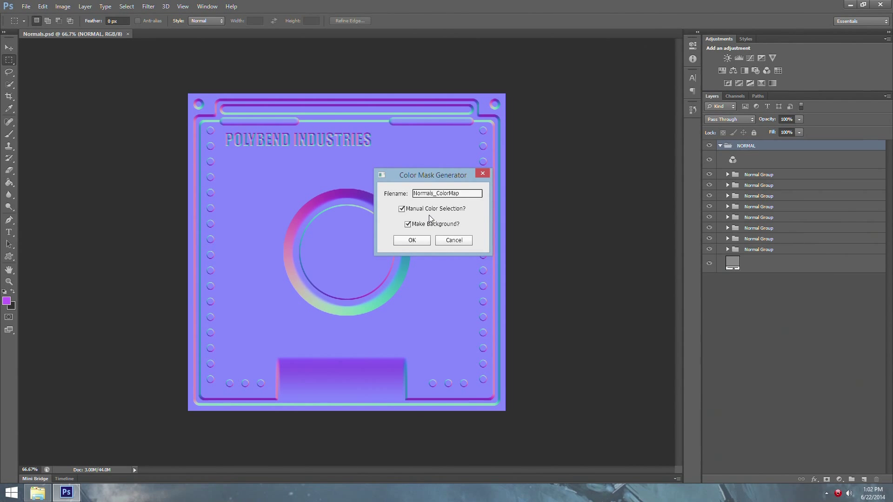
- Run the generator with manual colour selection and fill the inner circle with saturated purple
{"action": "left_click", "coordinate": [411, 241]}
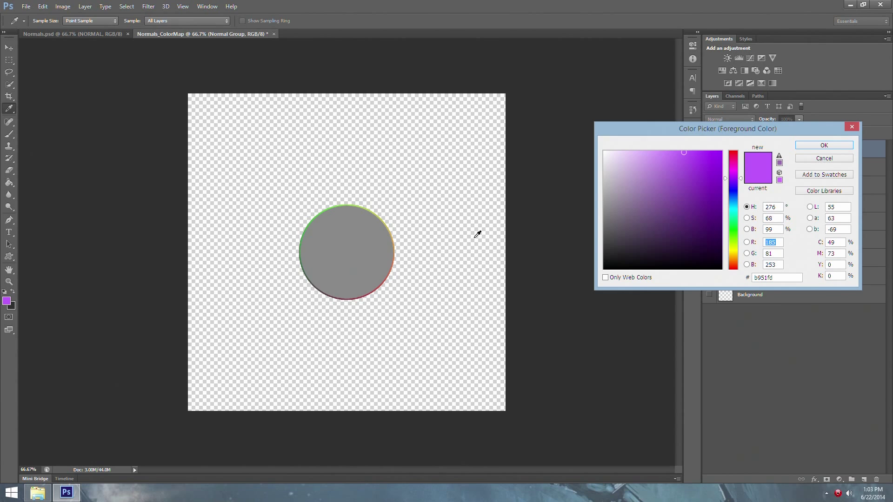
{"action": "left_click_drag", "start_coordinate": [688, 127], "coordinate": [501, 69]}
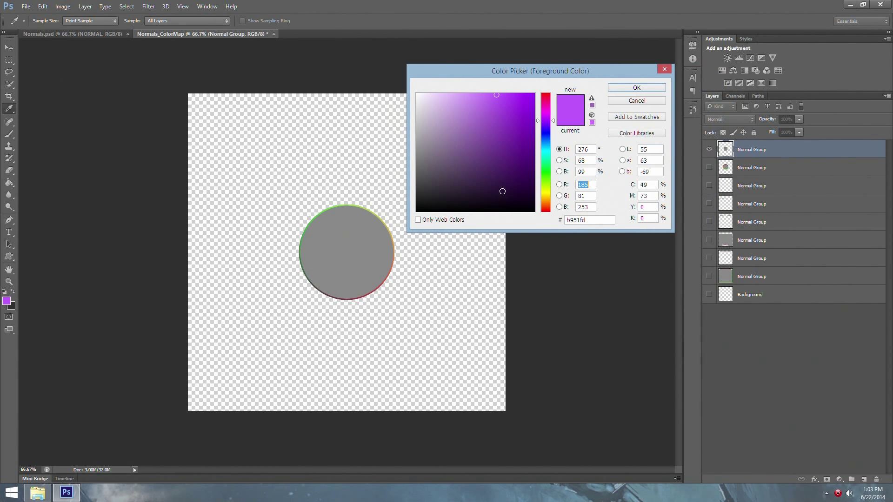
{"action": "mouse_move", "coordinate": [500, 146]}
{"action": "left_mouse_down"}
{"action": "mouse_move", "coordinate": [529, 120]}
{"action": "mouse_move", "coordinate": [449, 175]}
{"action": "left_mouse_up"}
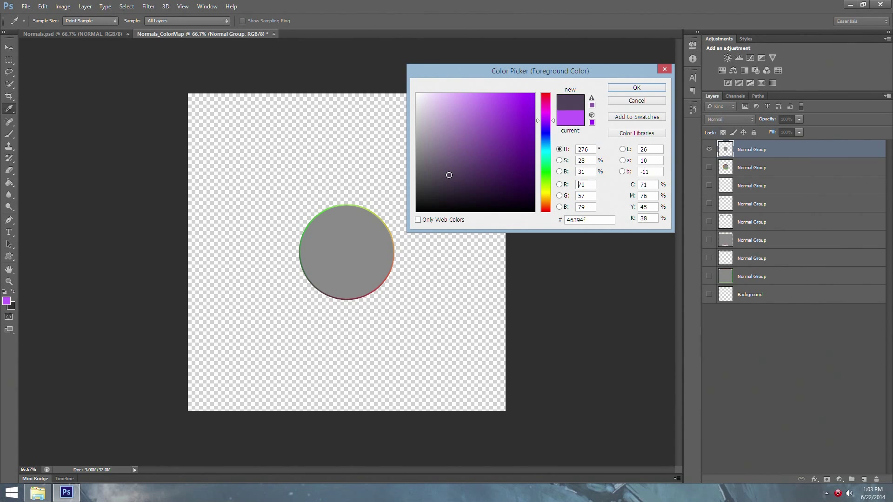
{"action": "left_click", "coordinate": [534, 94]}
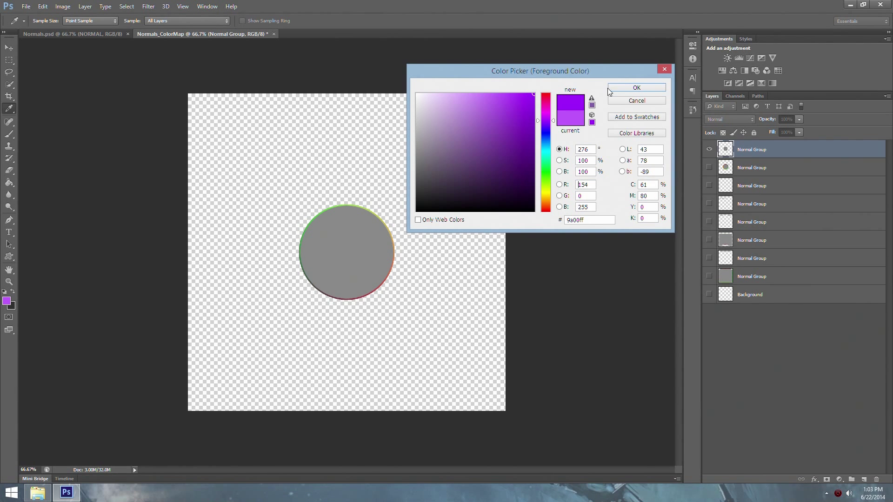
{"action": "left_click", "coordinate": [636, 88]}
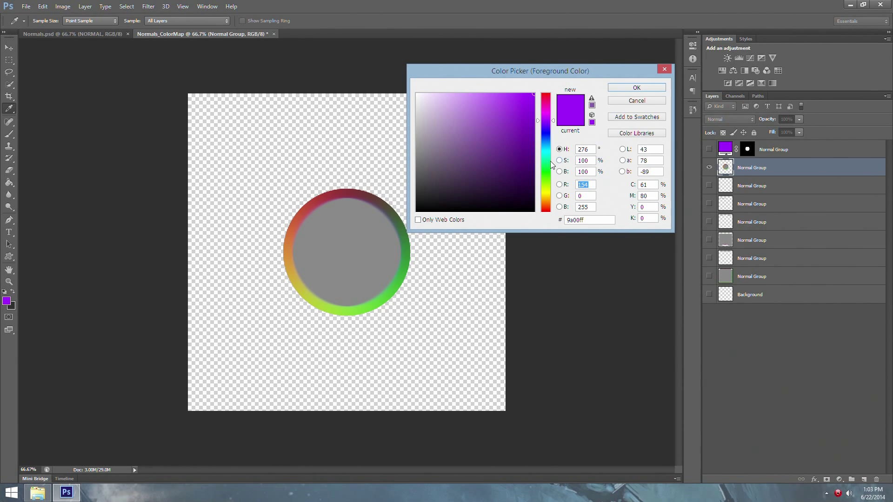
- Fill the circle ring with green and the rows of dots with bright yellow fff600
{"action": "left_click", "coordinate": [542, 171]}
{"action": "left_click", "coordinate": [637, 88]}
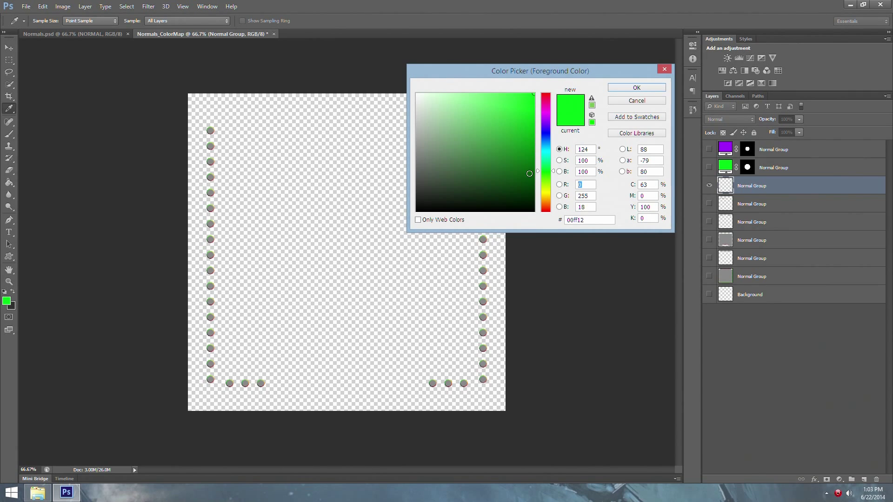
{"action": "left_click", "coordinate": [543, 193]}
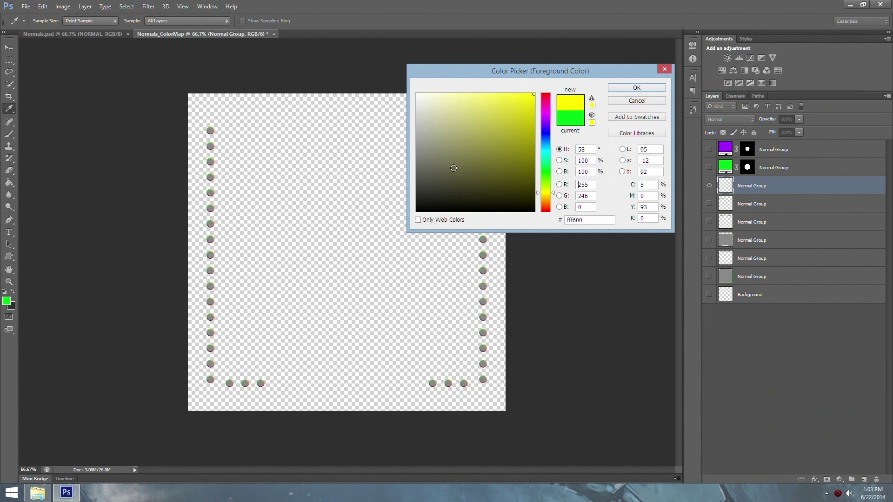
{"action": "left_click", "coordinate": [631, 87]}
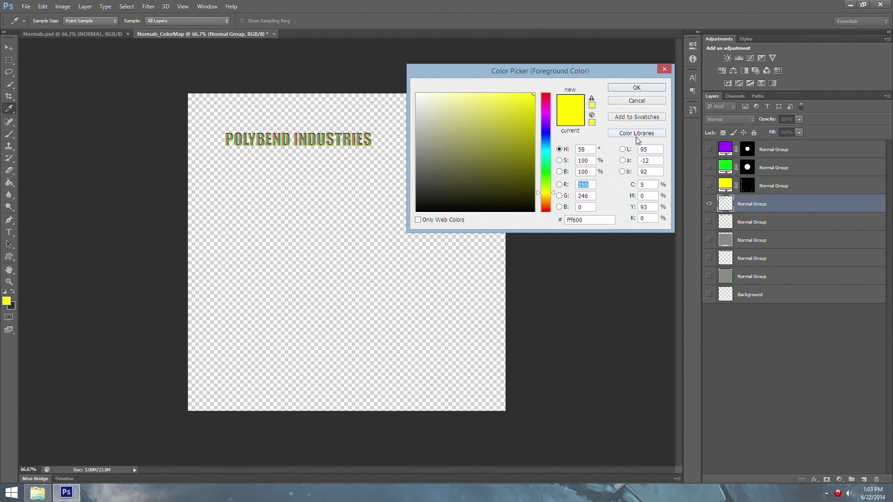
- Select PANTONE 3935 C from the PANTONE+ Solid Coated book in Color Libraries
{"action": "left_click", "coordinate": [639, 135]}
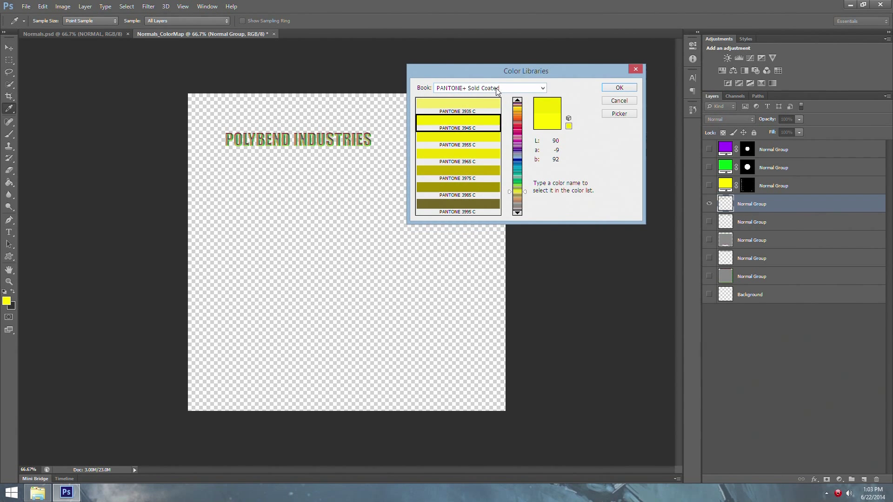
{"action": "left_click", "coordinate": [514, 89]}
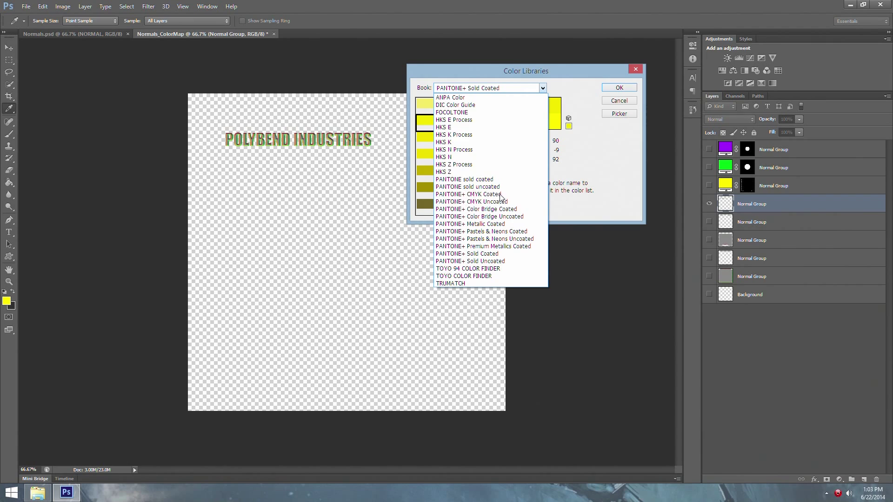
{"action": "left_click", "coordinate": [512, 89]}
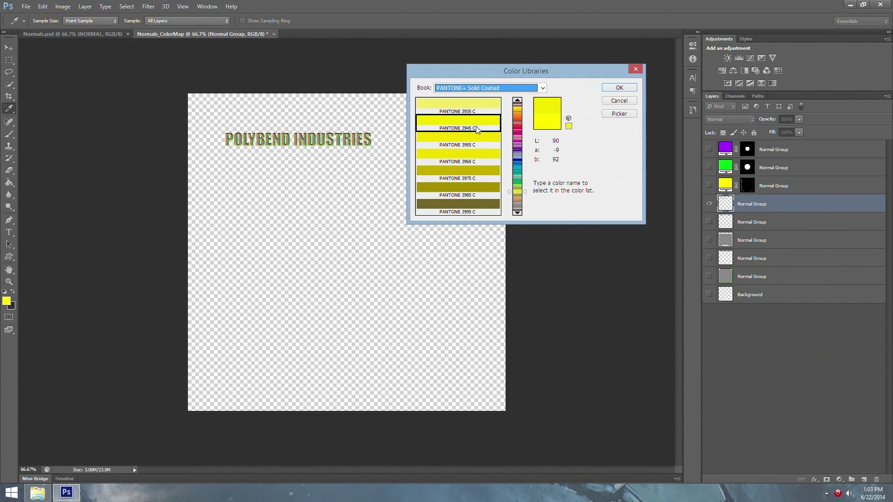
{"action": "left_click", "coordinate": [455, 113]}
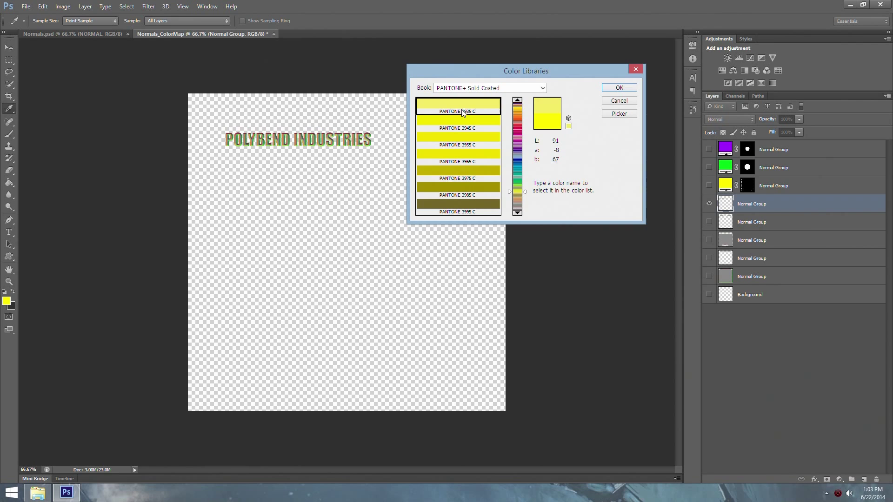
- Confirm pale yellow lettering, olive PANTONE 3985 C bars, and mint green 00ff84 for the panel
{"action": "left_click", "coordinate": [620, 88]}
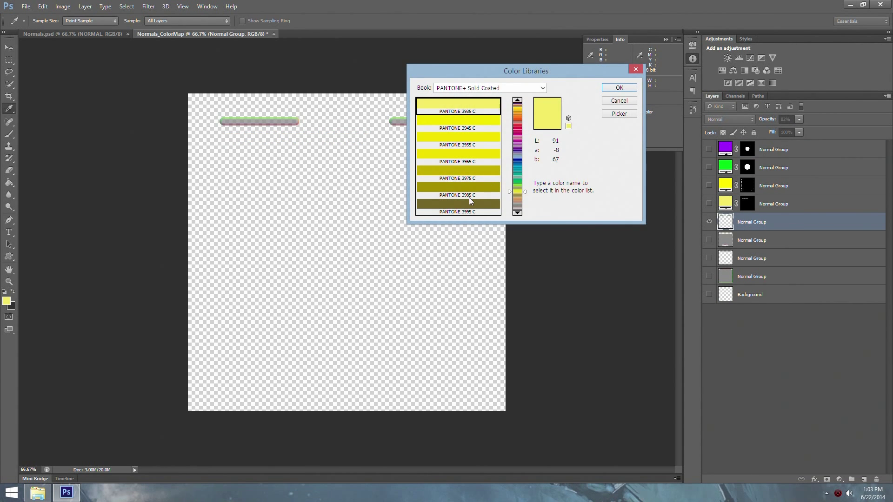
{"action": "left_click", "coordinate": [473, 196]}
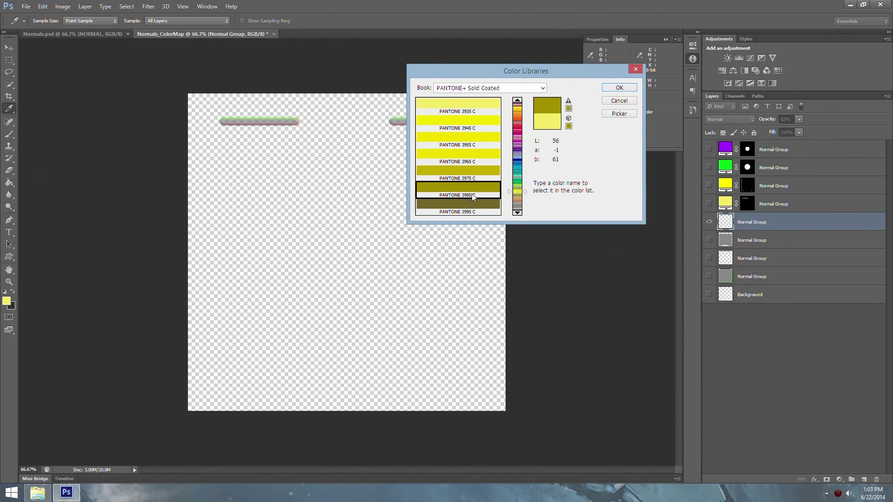
{"action": "left_click", "coordinate": [613, 88]}
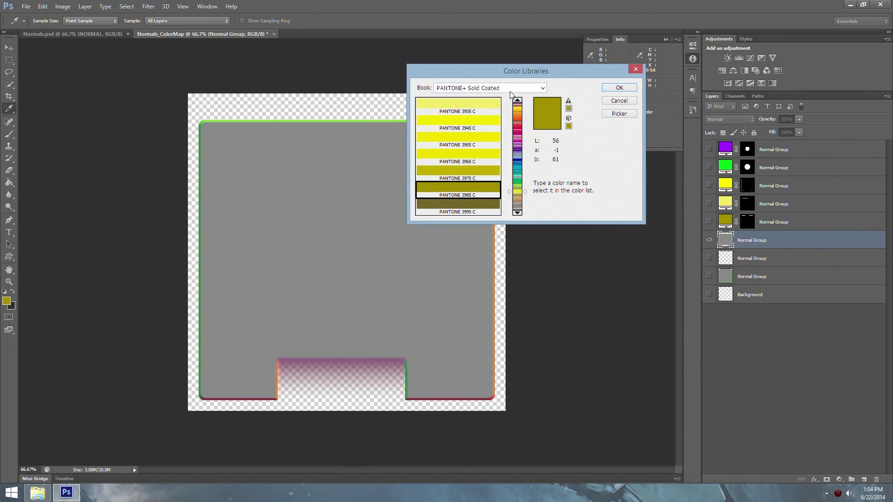
{"action": "left_click", "coordinate": [509, 89]}
{"action": "left_click", "coordinate": [619, 113]}
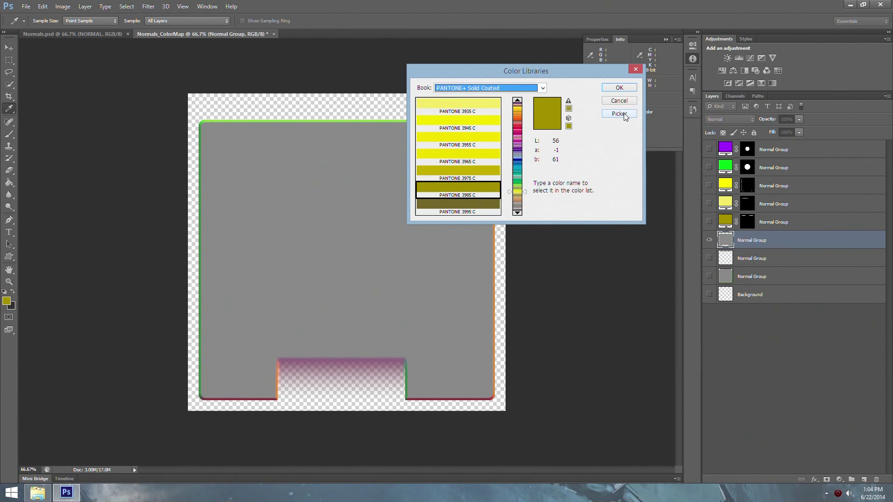
{"action": "left_click", "coordinate": [619, 114]}
{"action": "left_click_drag", "start_coordinate": [551, 188], "coordinate": [549, 162]}
{"action": "left_click_drag", "start_coordinate": [519, 115], "coordinate": [631, 80]}
{"action": "left_click", "coordinate": [637, 87]}
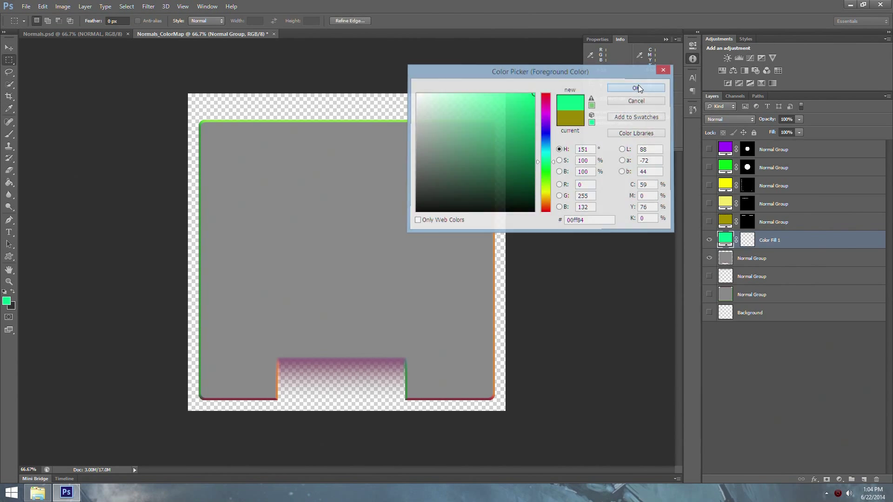
- Colour the top strip lavender cacaff, the frame black 000000, and the background red ff0000
{"action": "left_click_drag", "start_coordinate": [543, 161], "coordinate": [543, 132]}
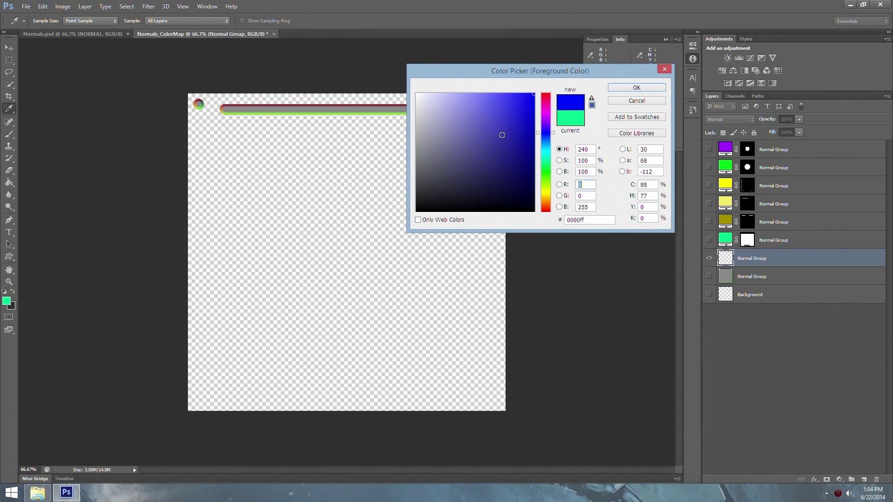
{"action": "left_click", "coordinate": [440, 94]}
{"action": "left_click", "coordinate": [635, 88]}
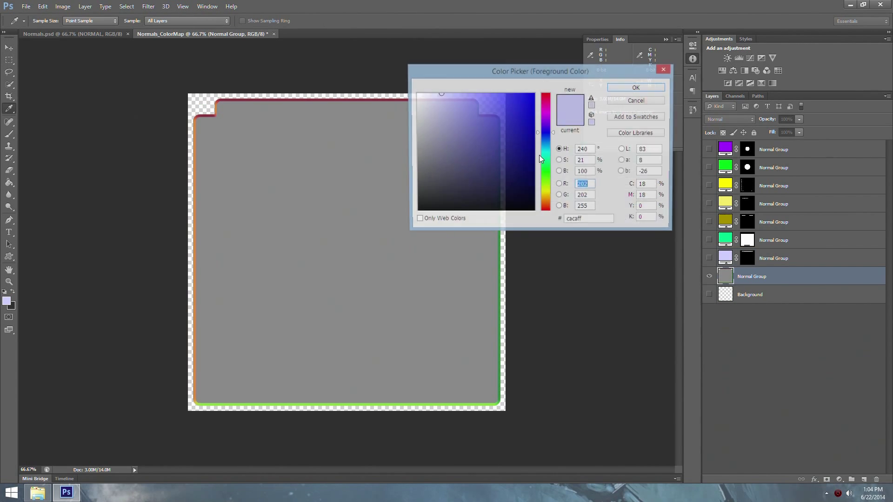
{"action": "mouse_move", "coordinate": [543, 176]}
{"action": "left_mouse_down"}
{"action": "mouse_move", "coordinate": [542, 213]}
{"action": "mouse_move", "coordinate": [535, 212]}
{"action": "left_mouse_up"}
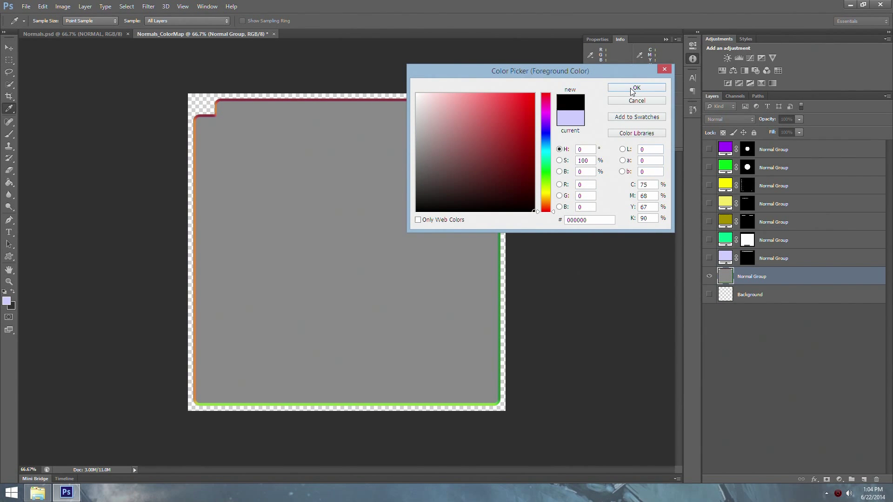
{"action": "left_click", "coordinate": [633, 89]}
{"action": "left_click_drag", "start_coordinate": [511, 135], "coordinate": [534, 94]}
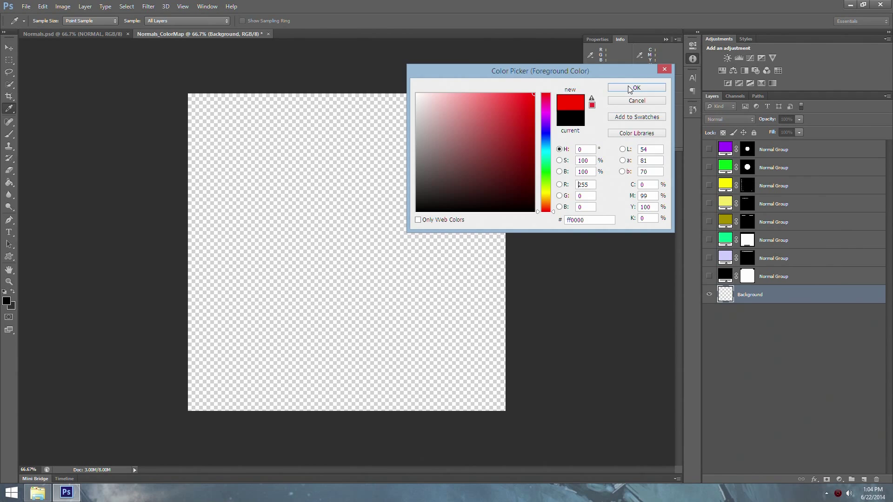
{"action": "left_click", "coordinate": [629, 88]}
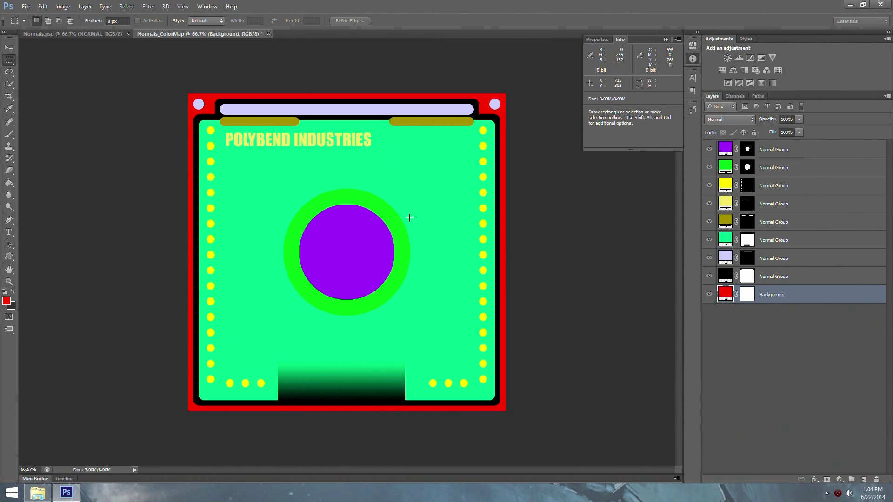
- Collapse the Info panel and recolour the dots' fill layer to darker mustard 949026
{"action": "left_click", "coordinate": [693, 58]}
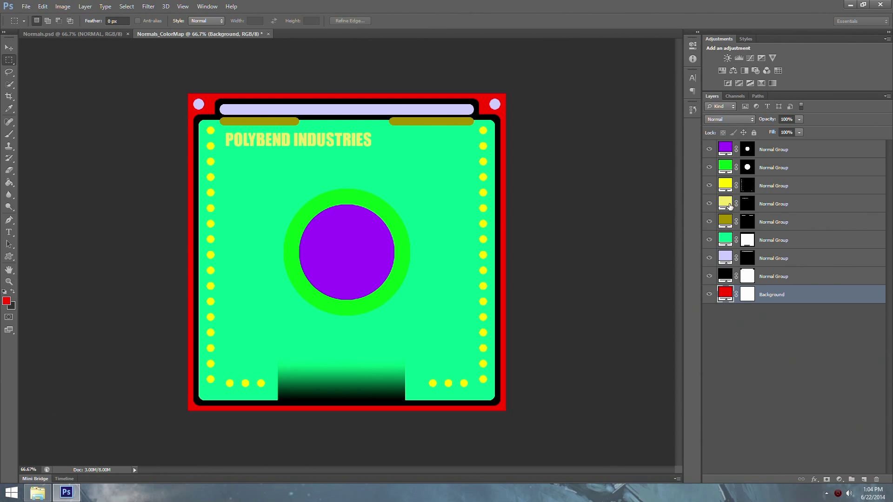
{"action": "double_click", "coordinate": [725, 184]}
{"action": "mouse_move", "coordinate": [525, 146]}
{"action": "left_mouse_down"}
{"action": "mouse_move", "coordinate": [490, 125]}
{"action": "mouse_move", "coordinate": [512, 138]}
{"action": "mouse_move", "coordinate": [504, 142]}
{"action": "left_mouse_up"}
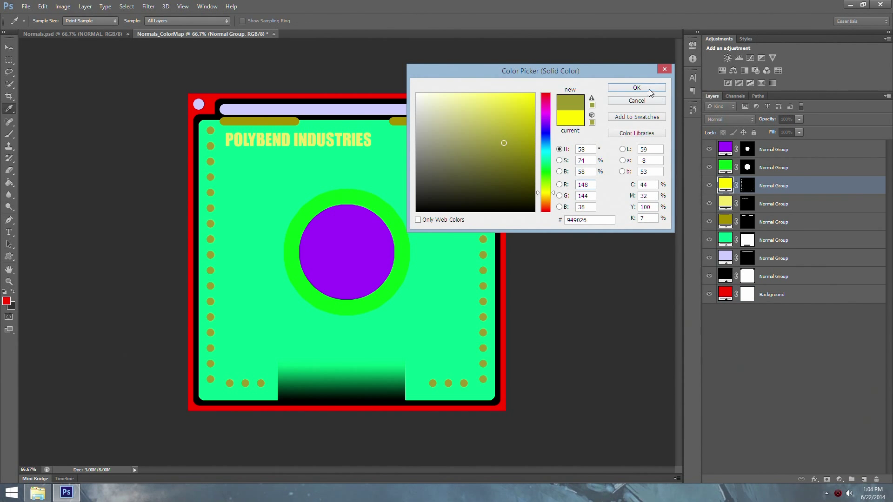
{"action": "left_click", "coordinate": [649, 89]}
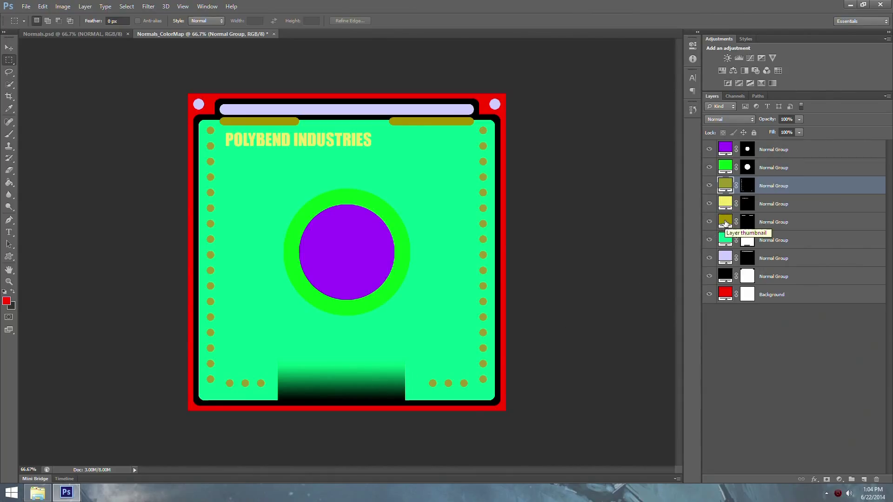
{"action": "left_click", "coordinate": [746, 241]}
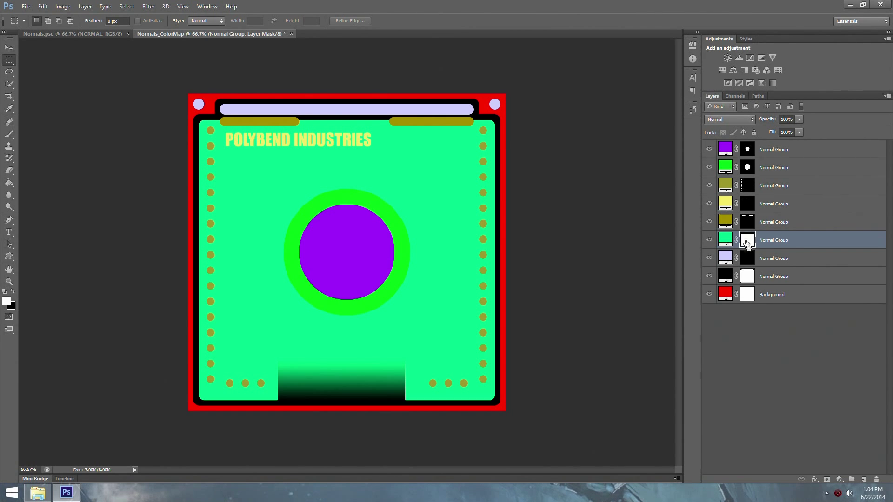
{"action": "left_click", "coordinate": [746, 241], "text": "ctrl"}
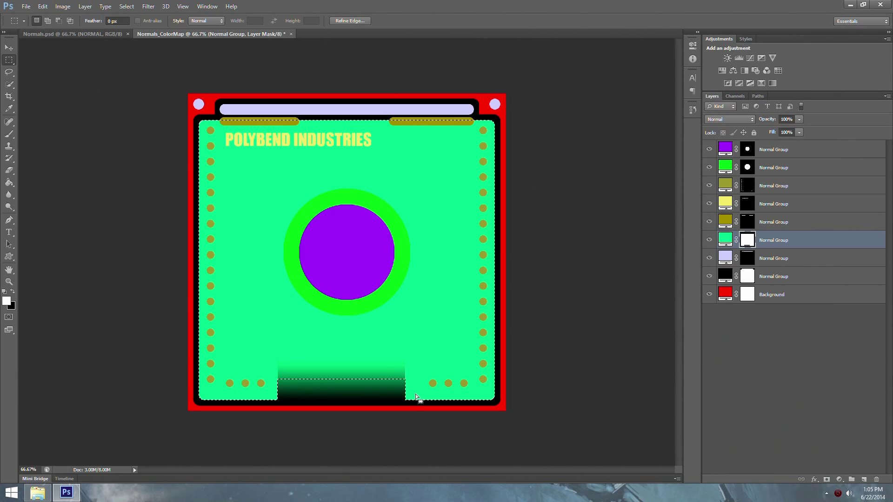
{"action": "left_click", "coordinate": [162, 117]}
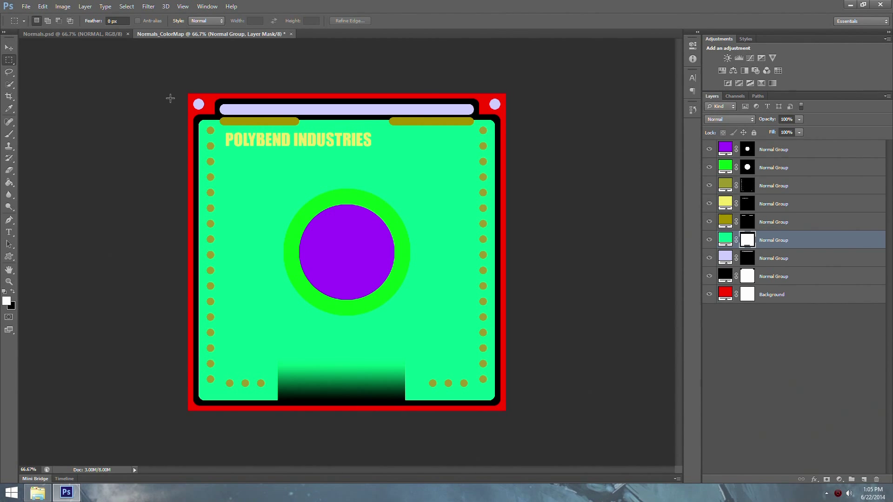